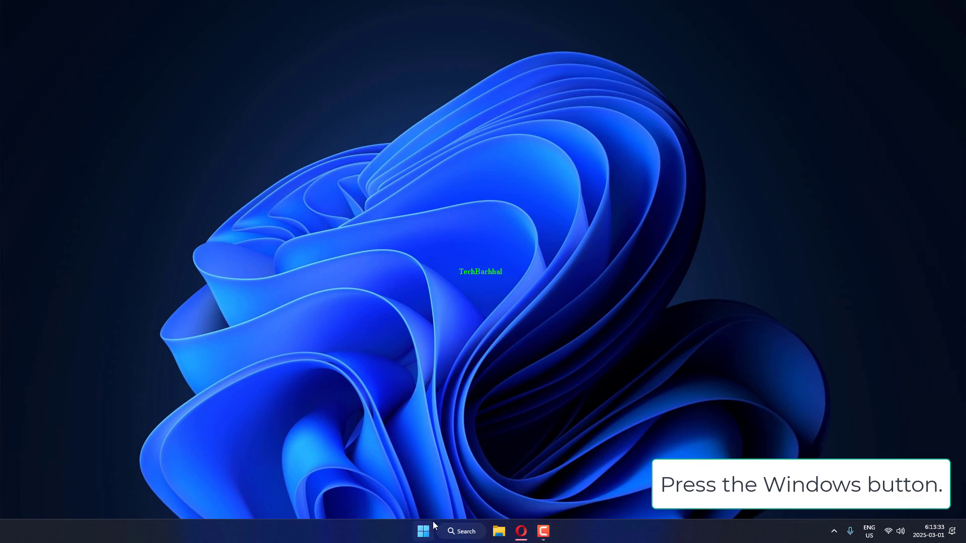
Restart the PC from the Start menu's Power options as a first fix
left_click(433, 521)
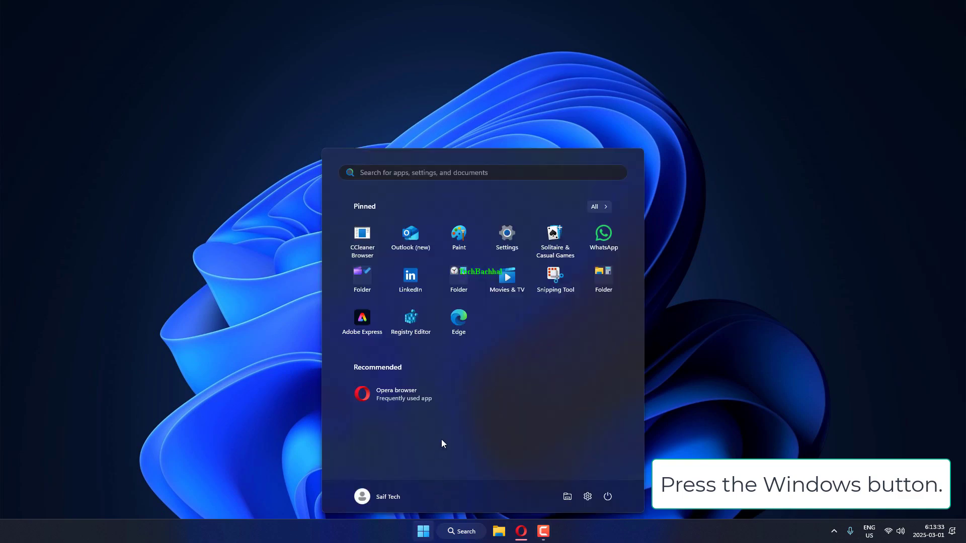
left_click(607, 496)
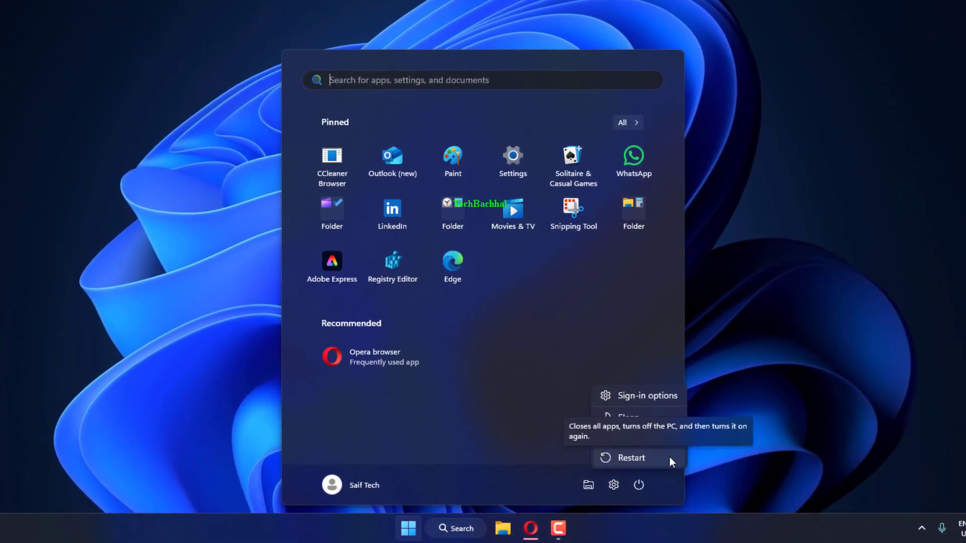
left_click(778, 413)
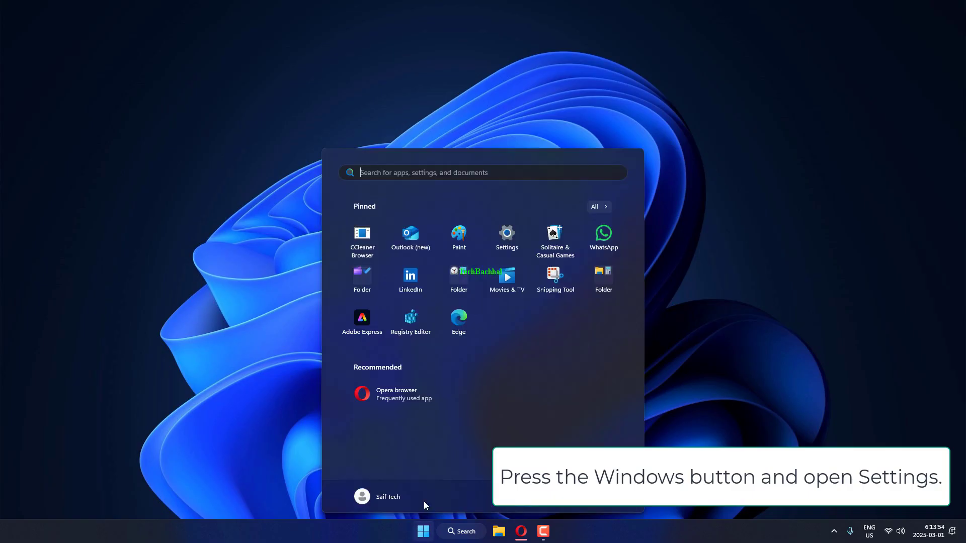
Go to System > Troubleshoot in the Settings app
left_click(521, 232)
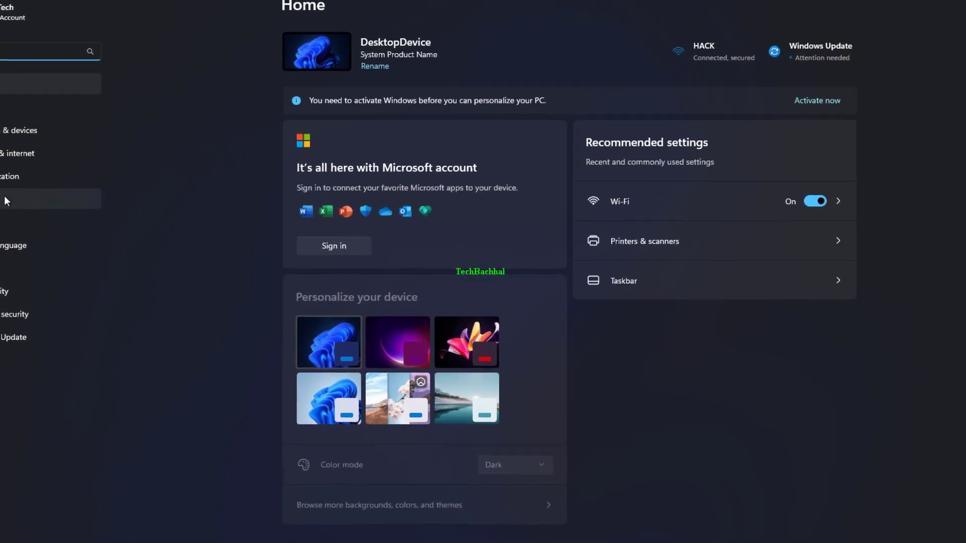
left_click(40, 170)
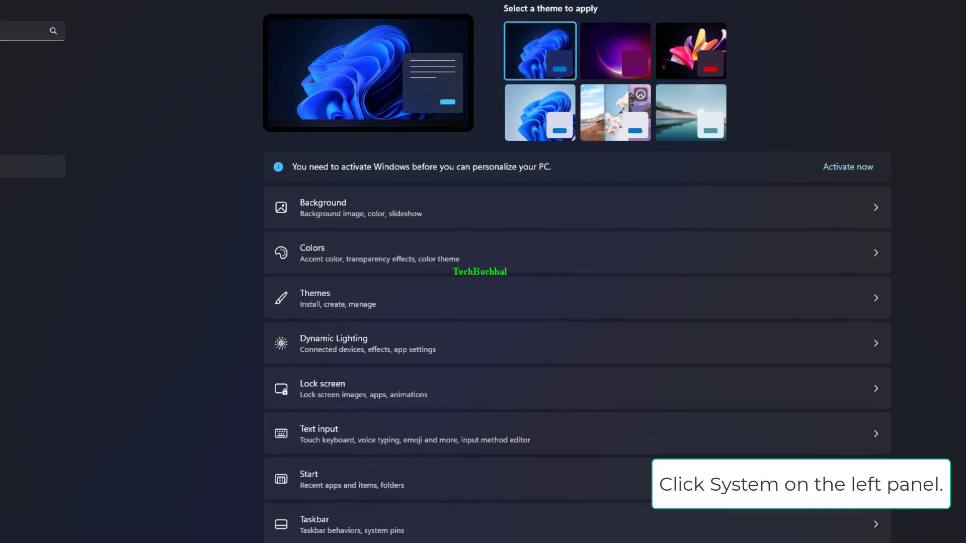
left_click(33, 91)
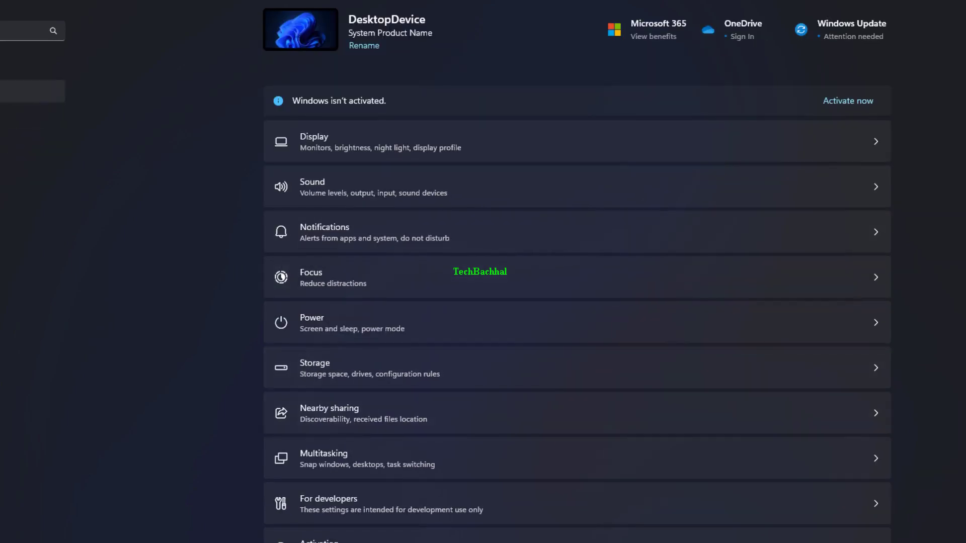
scroll(869, 362, "down", 5)
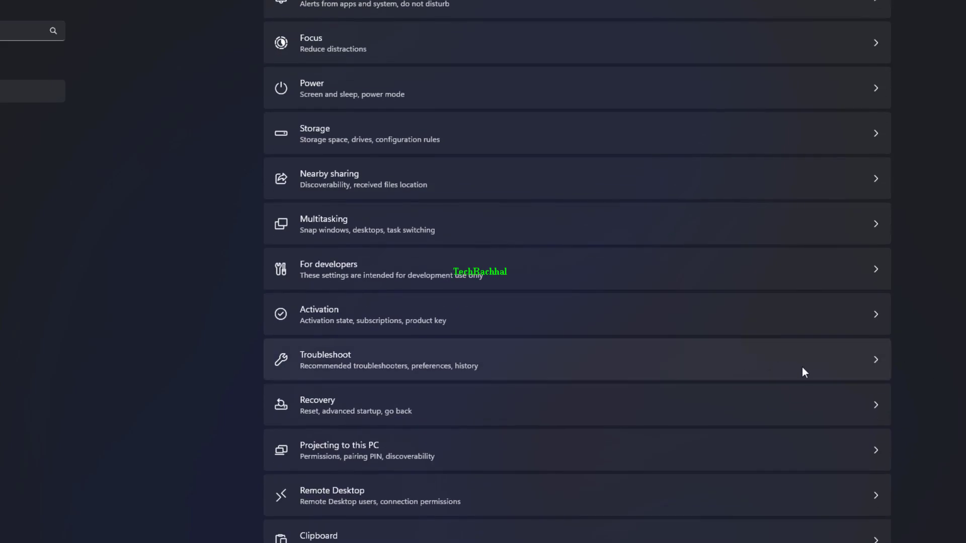
left_click(802, 367)
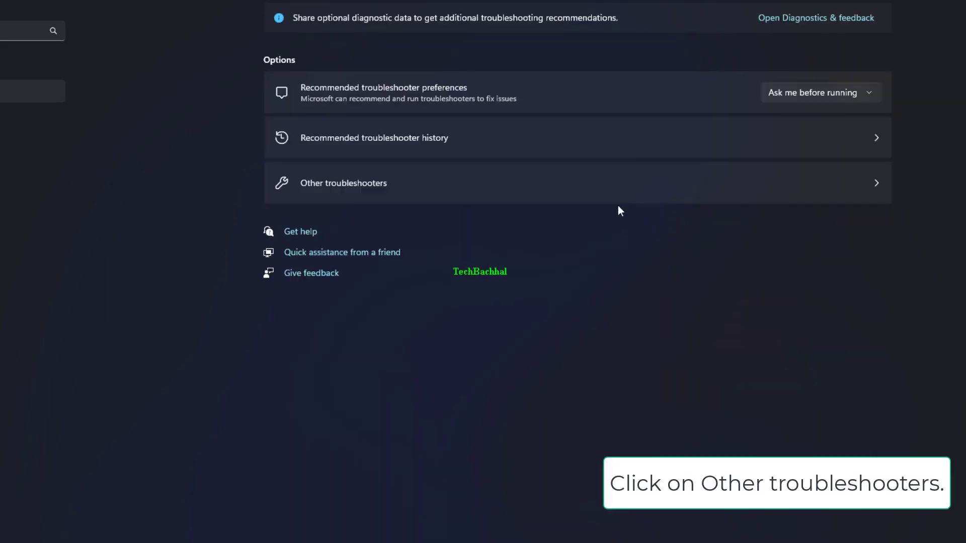
Run the Camera troubleshooter from Other troubleshooters and close the error message it shows
left_click(653, 202)
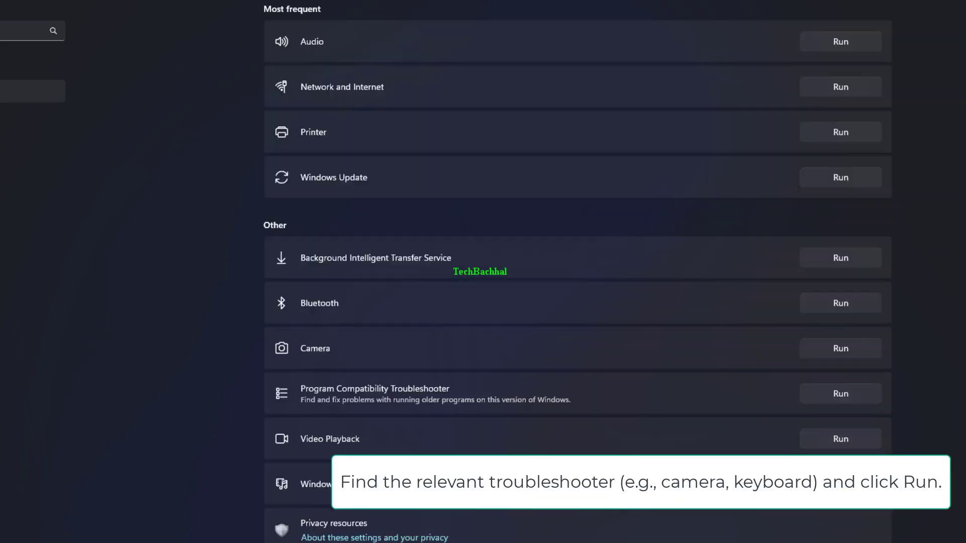
left_click(805, 351)
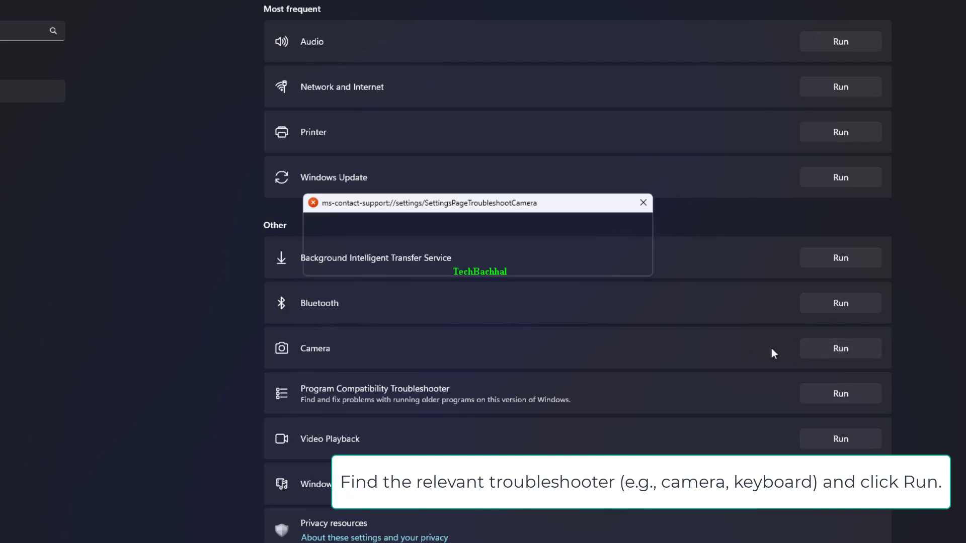
left_click(625, 263)
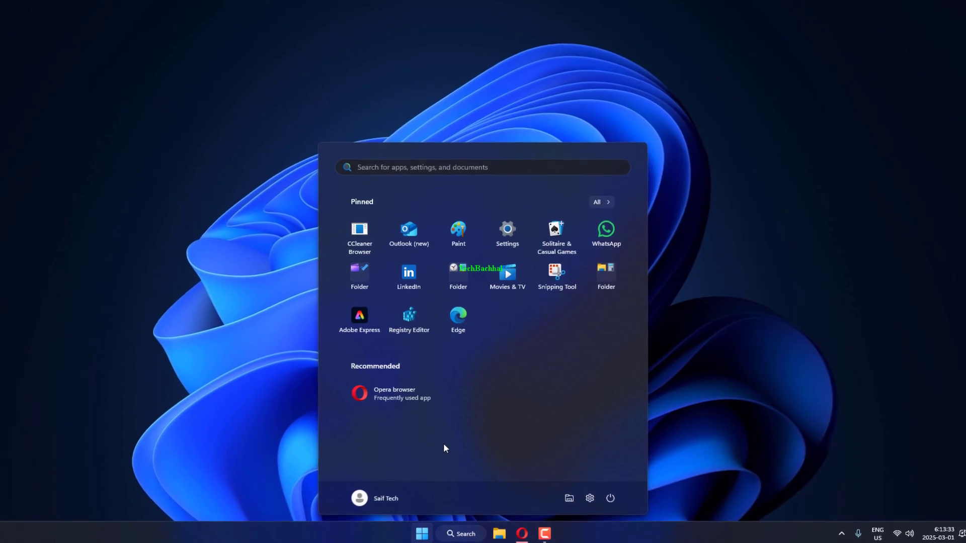
Restart the PC via Power > Restart after the Camera troubleshooter
left_click(610, 498)
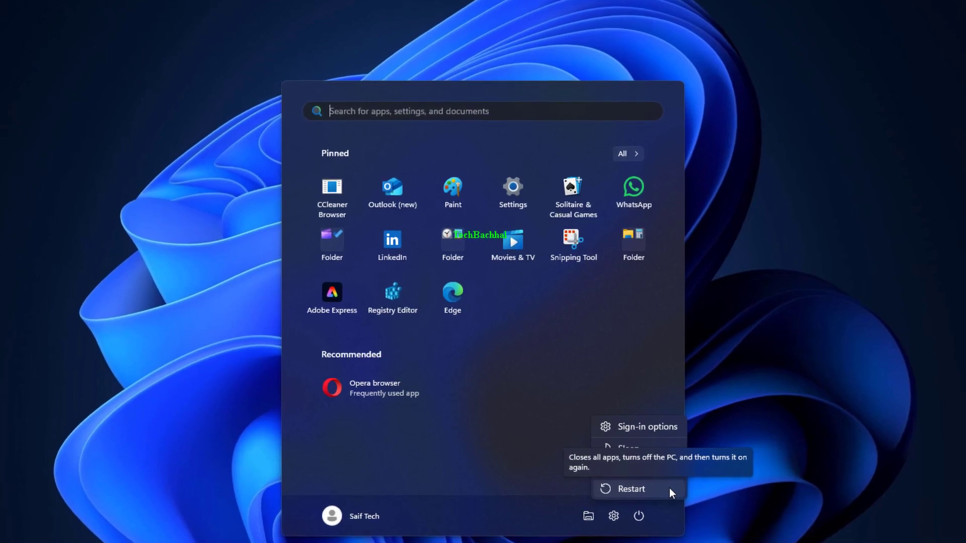
left_click(777, 444)
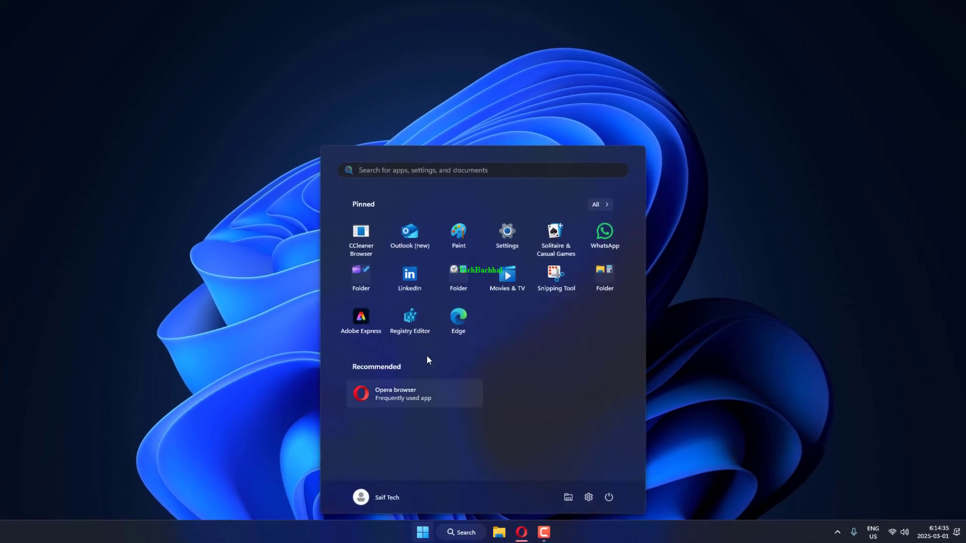
Search 'command prompt' and launch it with Run as administrator
type("comman")
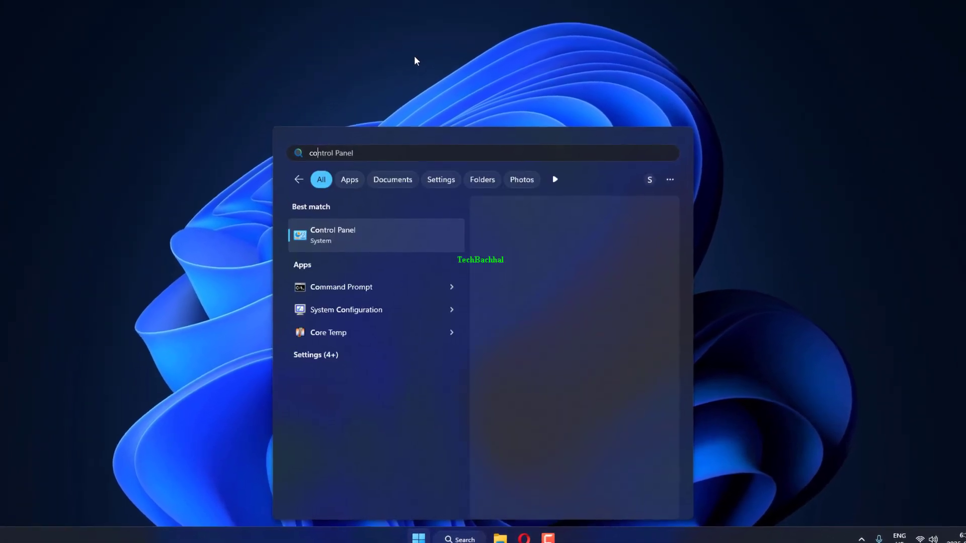
type("d promp")
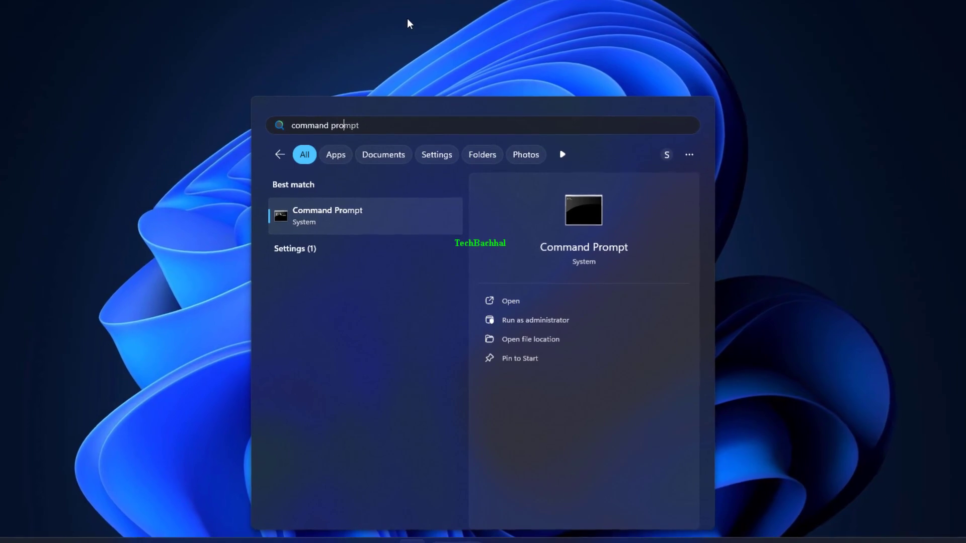
type("t")
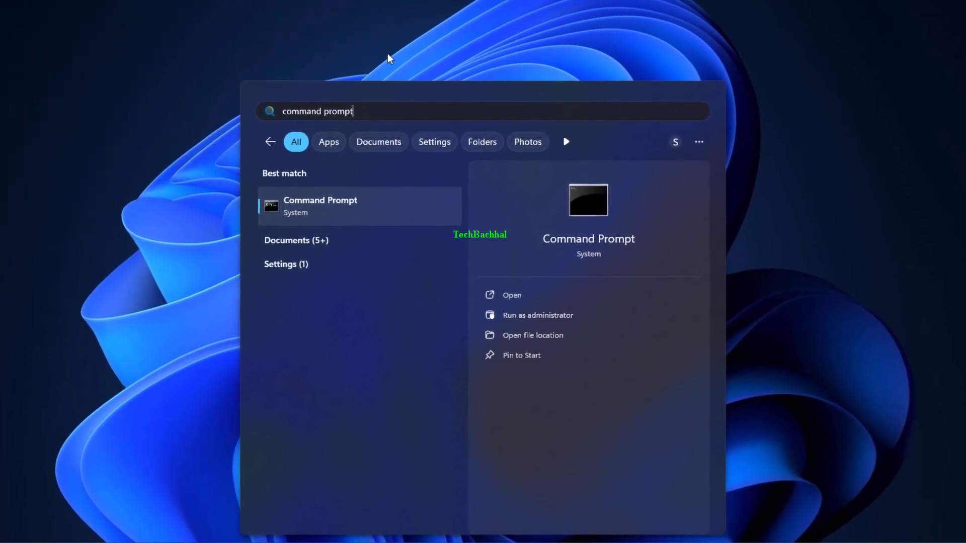
right_click(378, 211)
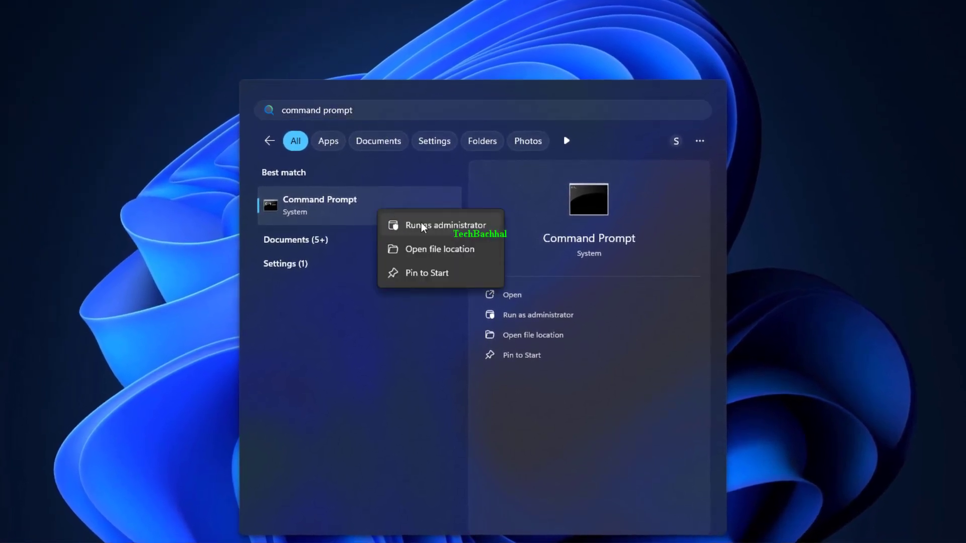
left_click(458, 228)
Approve the admin prompt and run 'sfc /scannow' in Command Prompt
left_click(434, 324)
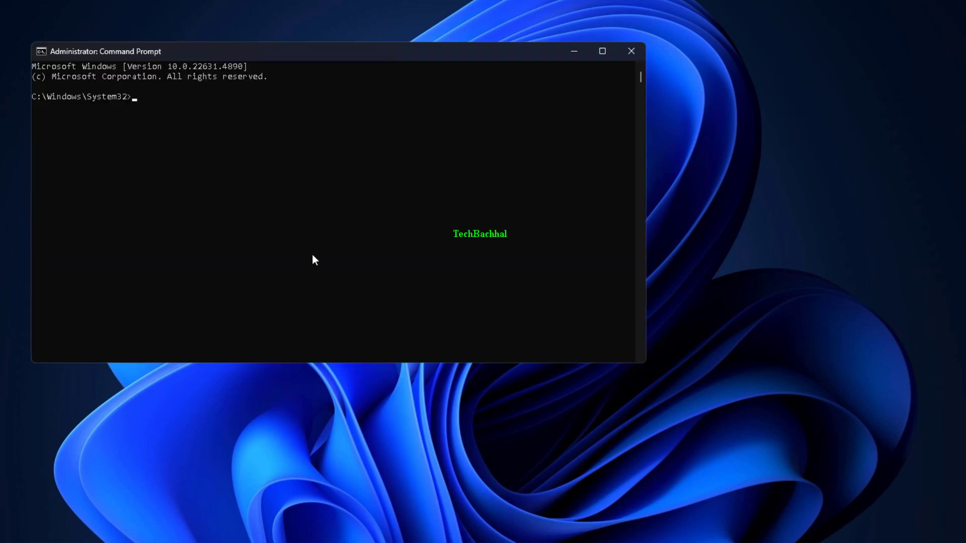
type("sfc /scannow")
key("Return")
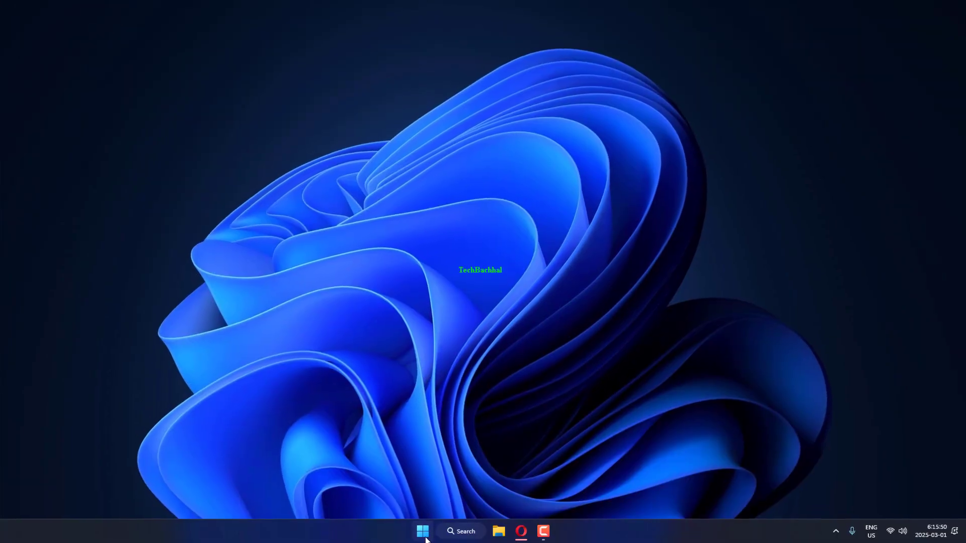
Restart the PC from Start > Power after the sfc scan
left_click(423, 534)
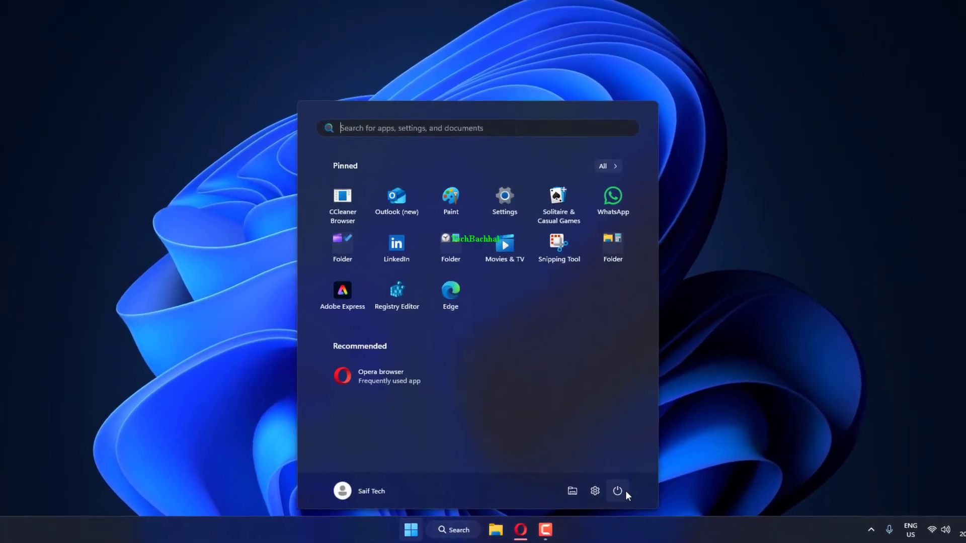
left_click(623, 491)
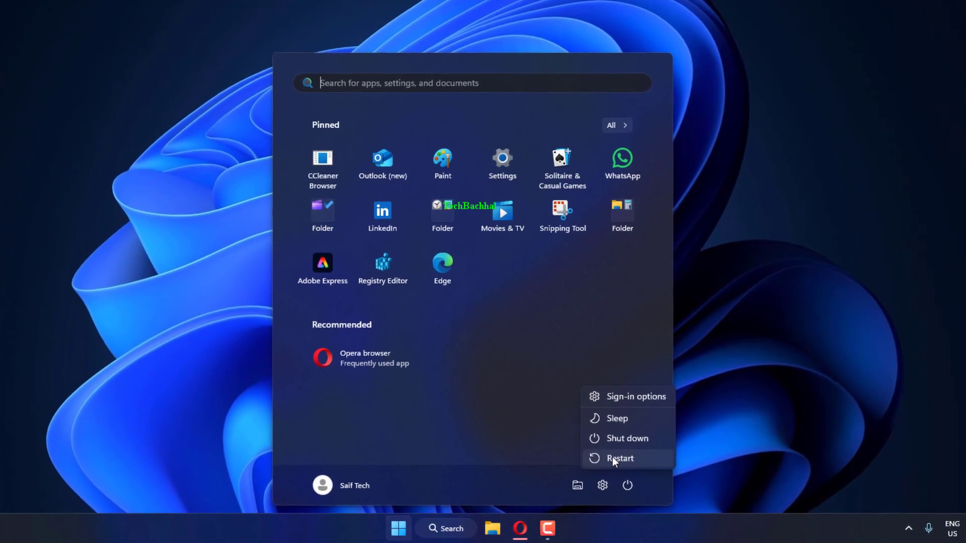
left_click(671, 445)
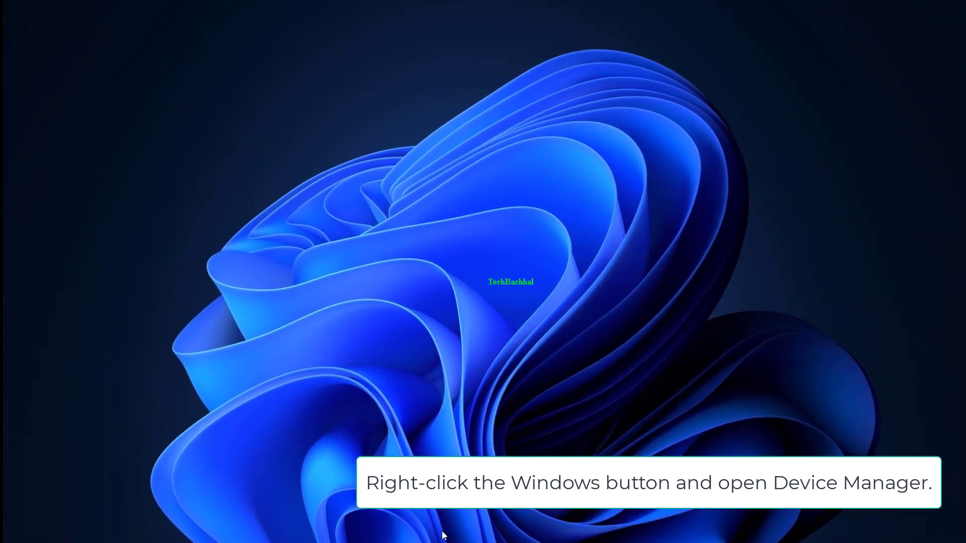
Launch Device Manager from the Start button's right-click menu
right_click(472, 540)
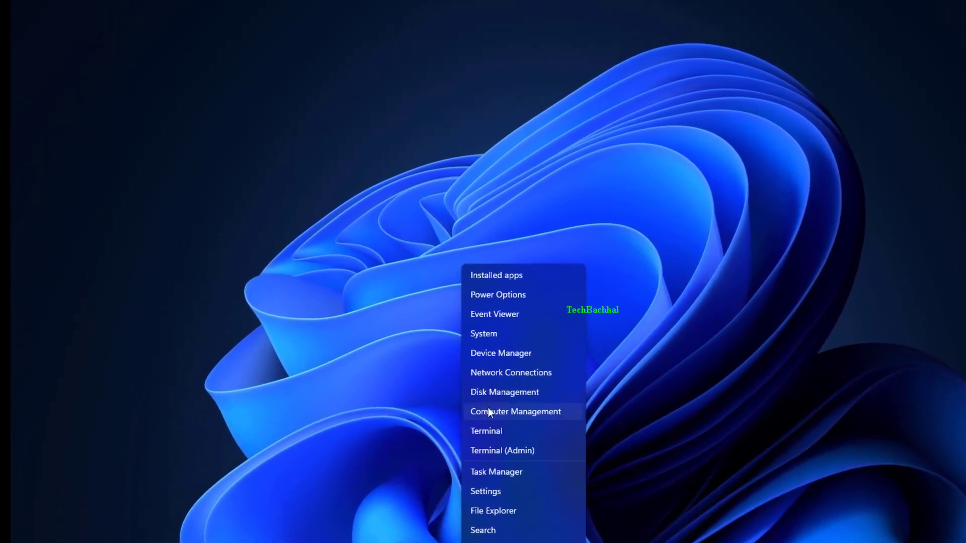
left_click(581, 368)
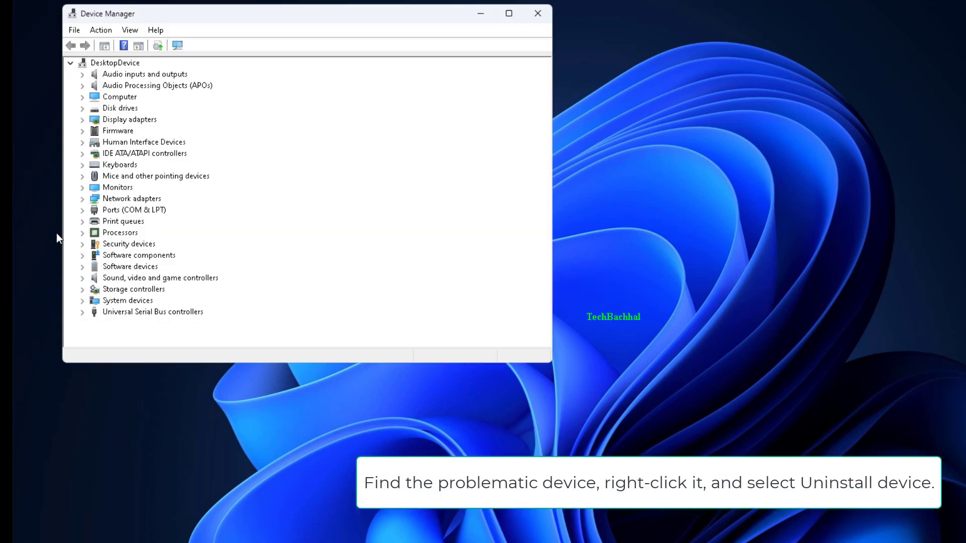
Under Network adapters, uninstall the Realtek PCIe GbE Family Controller device
left_click(81, 199)
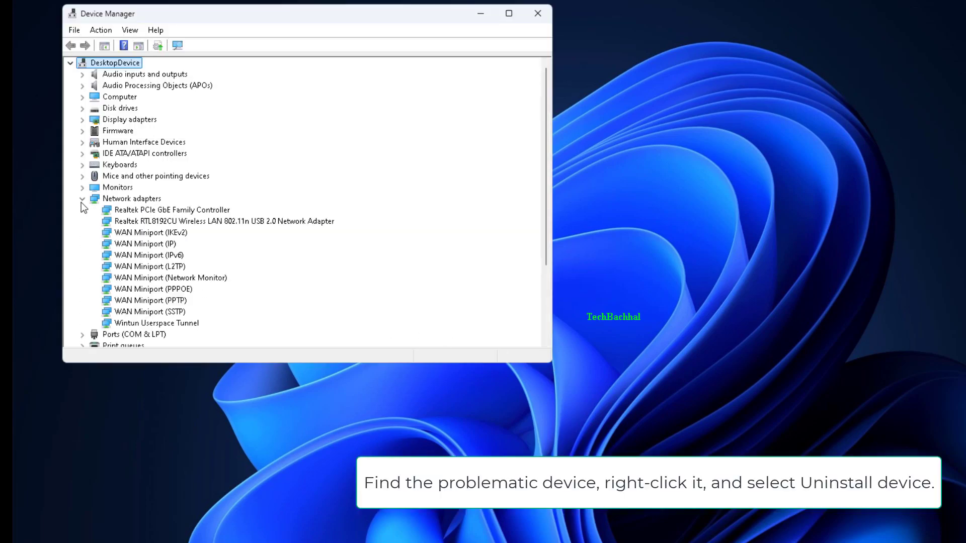
left_click(81, 199)
left_click(81, 199)
left_click(108, 208)
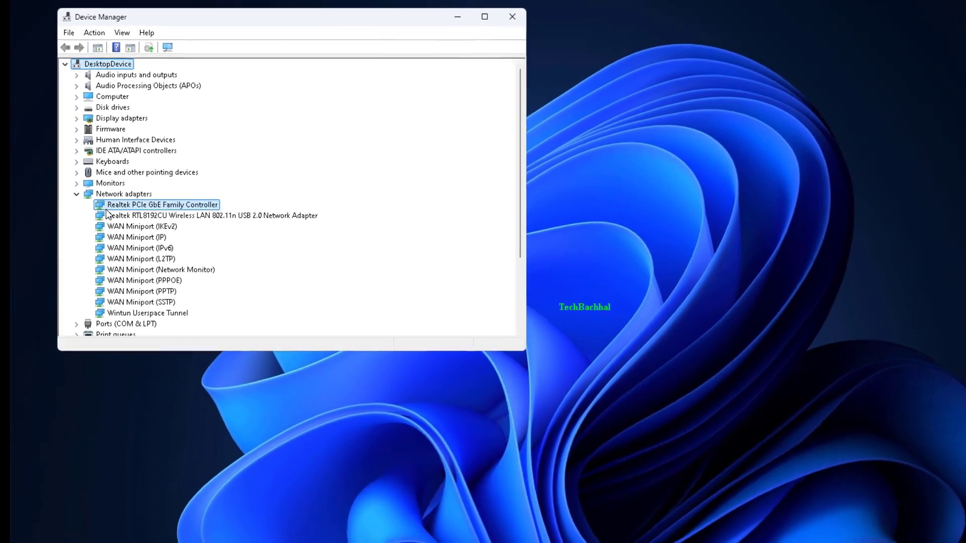
right_click(112, 209)
left_click(132, 228)
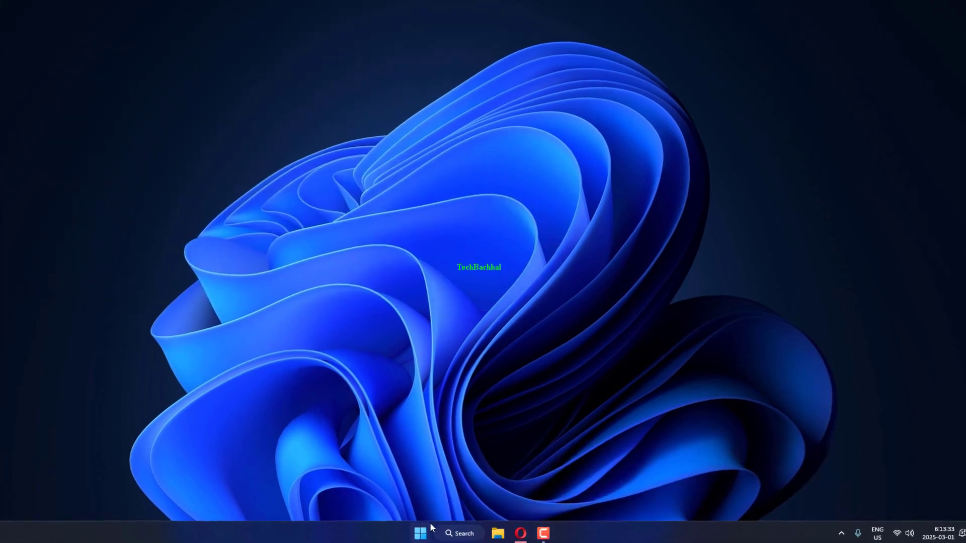
Restart the PC via Start > Power so the Realtek adapter driver reinstalls
left_click(429, 524)
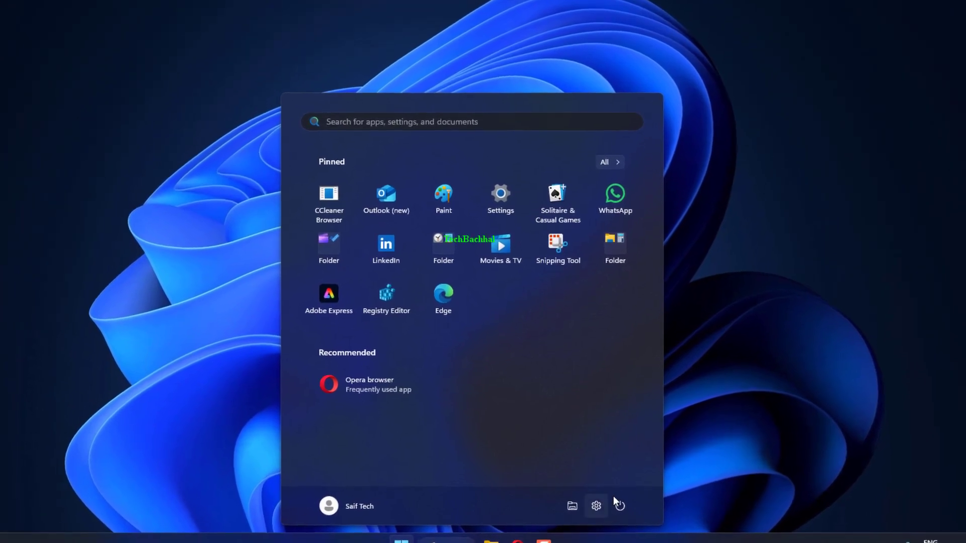
left_click(611, 498)
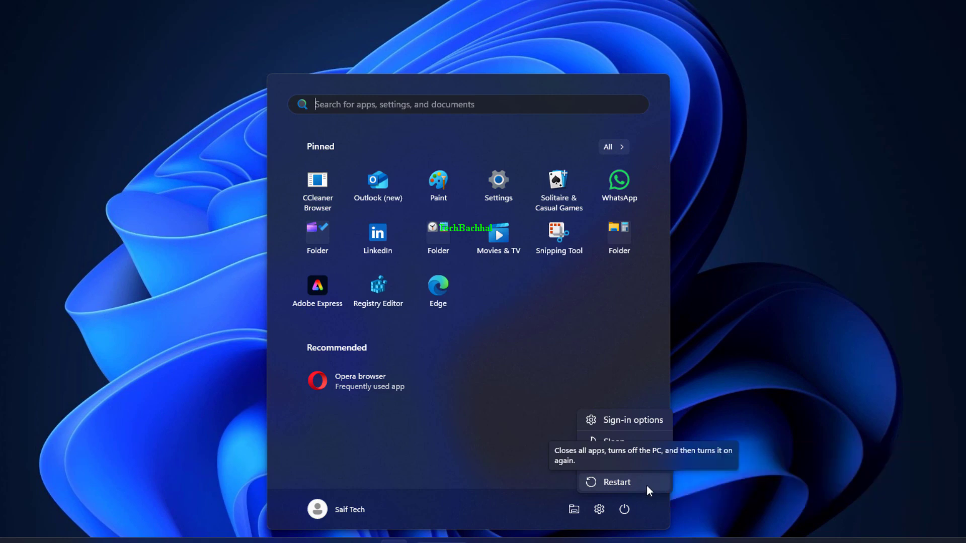
left_click(646, 485)
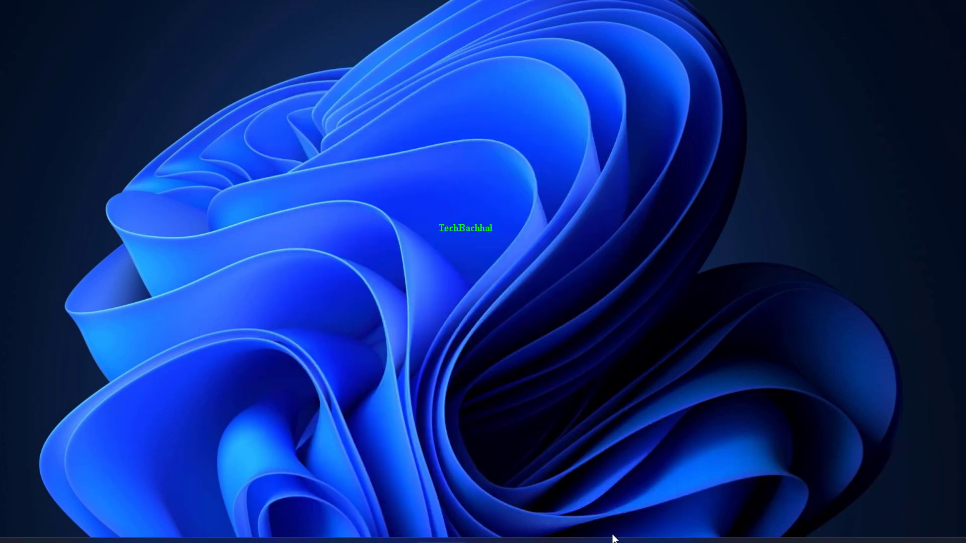